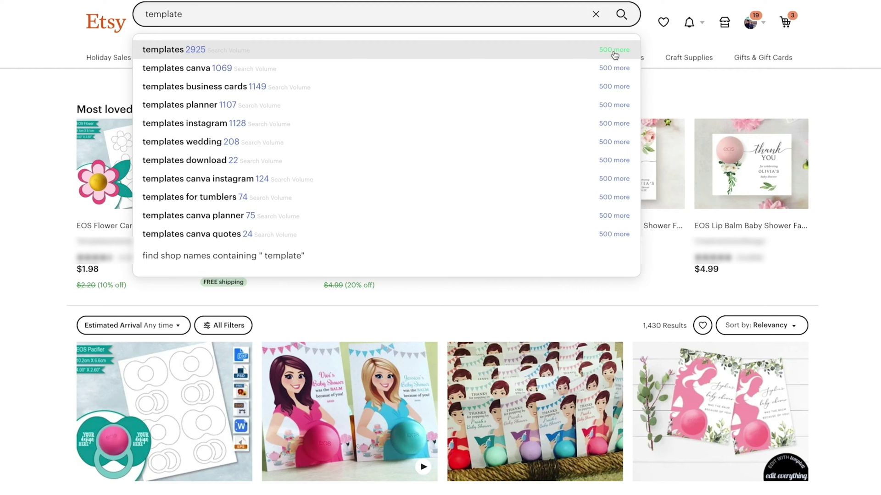
- Show all 'templates' keyword suggestions in Sale Samurai, sorted by highest search volume first
{"action": "left_click", "coordinate": [606, 56]}
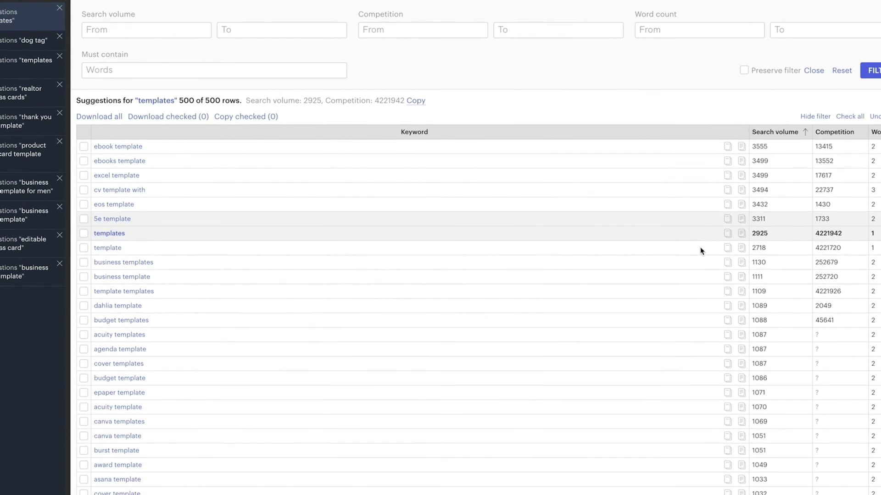
{"action": "scroll", "coordinate": [700, 247], "scroll_direction": "down", "scroll_amount": 3}
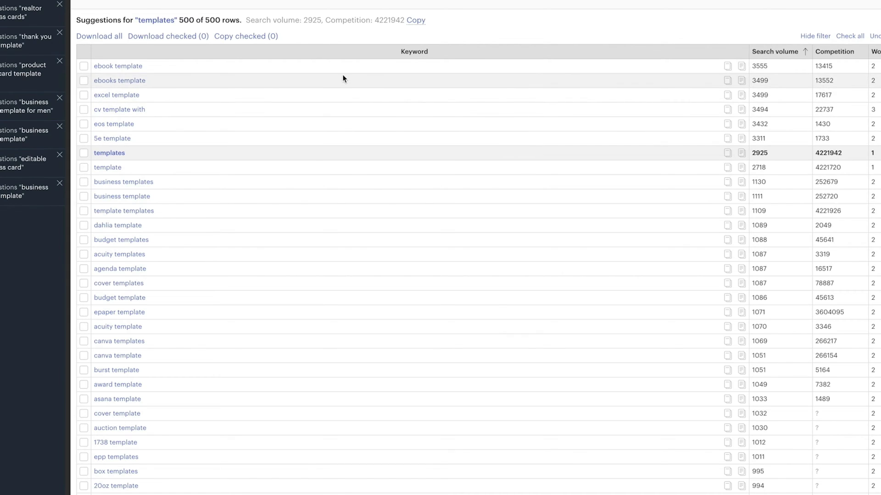
{"action": "scroll", "coordinate": [361, 255], "scroll_direction": "up", "scroll_amount": 3}
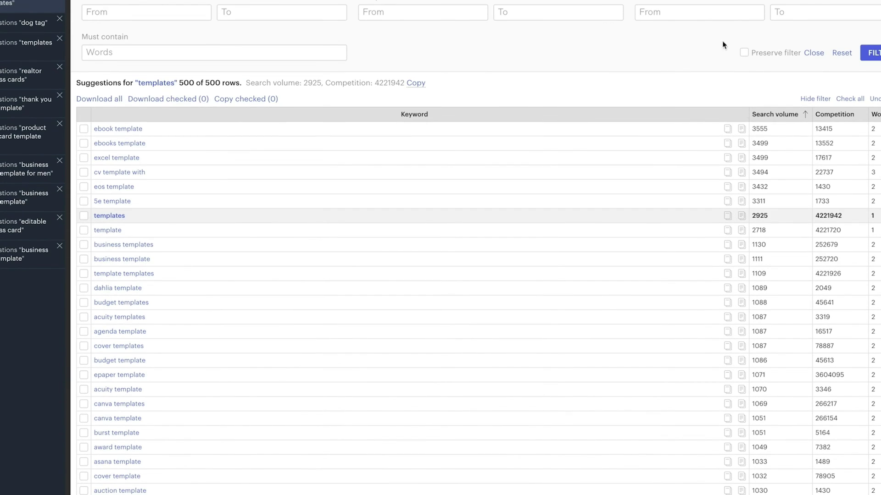
{"action": "left_click", "coordinate": [795, 115]}
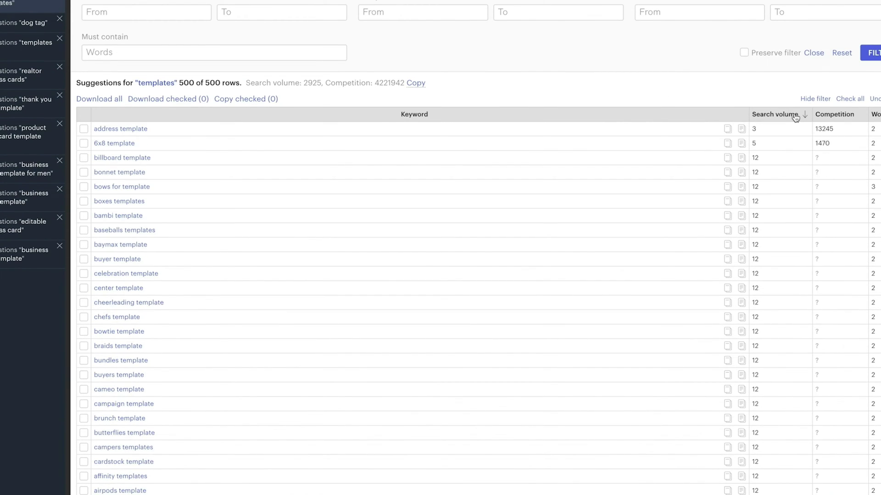
{"action": "left_click", "coordinate": [795, 115]}
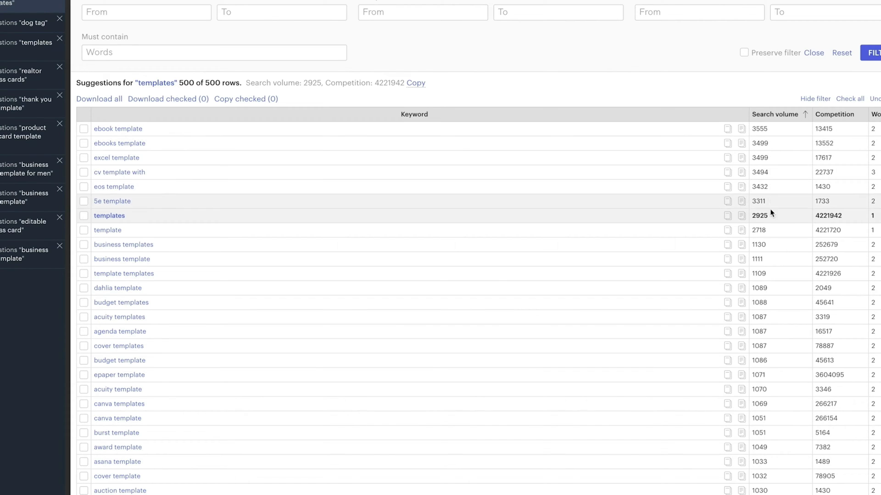
{"action": "scroll", "coordinate": [770, 262], "scroll_direction": "down", "scroll_amount": 1}
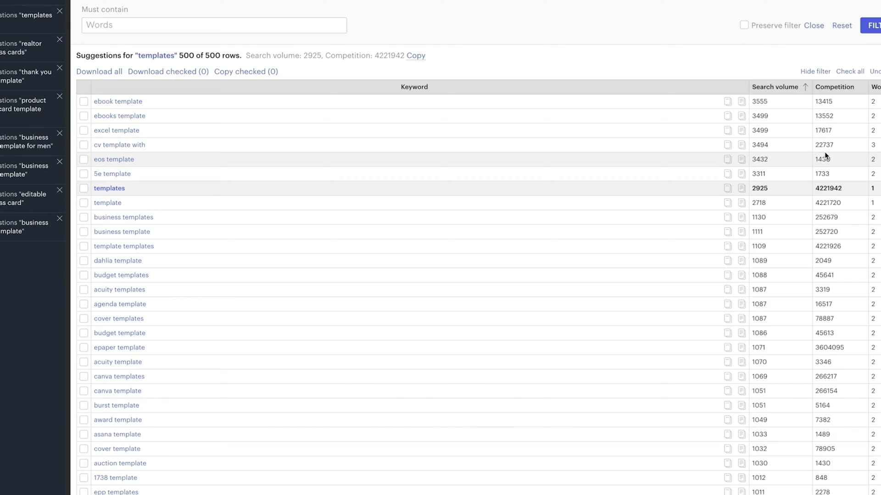
{"action": "scroll", "coordinate": [825, 152], "scroll_direction": "down", "scroll_amount": 1}
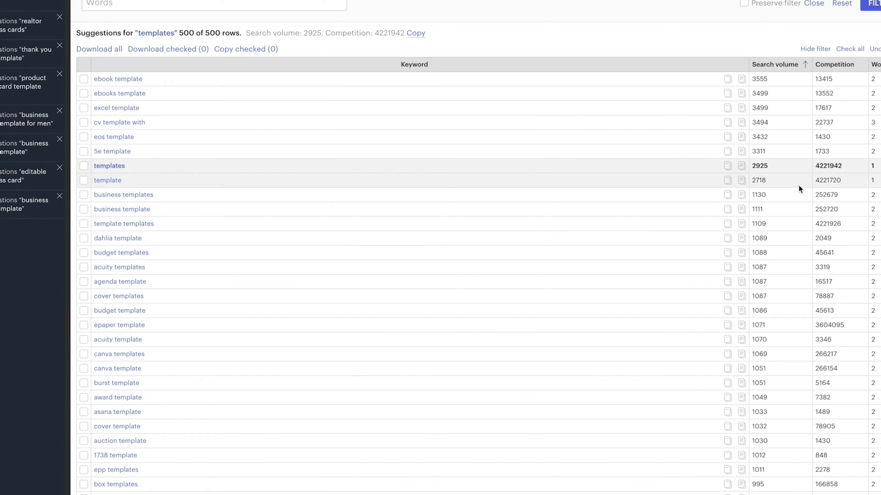
{"action": "left_click", "coordinate": [134, 138]}
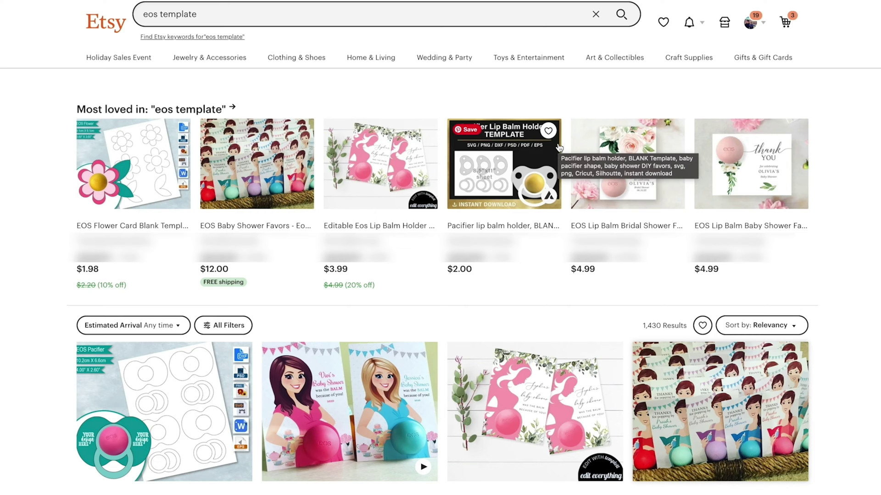
{"action": "scroll", "coordinate": [19, 225], "scroll_direction": "down", "scroll_amount": 2}
{"action": "scroll", "coordinate": [20, 225], "scroll_direction": "down", "scroll_amount": 2}
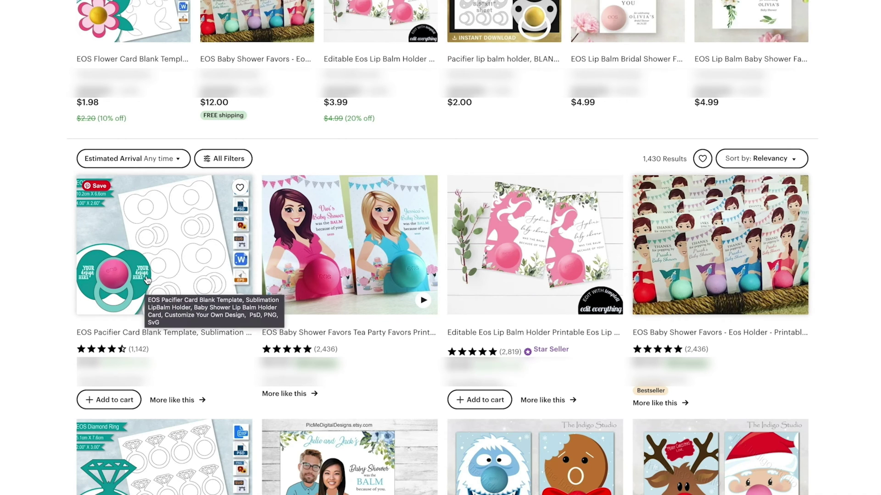
{"action": "scroll", "coordinate": [147, 281], "scroll_direction": "down", "scroll_amount": 1}
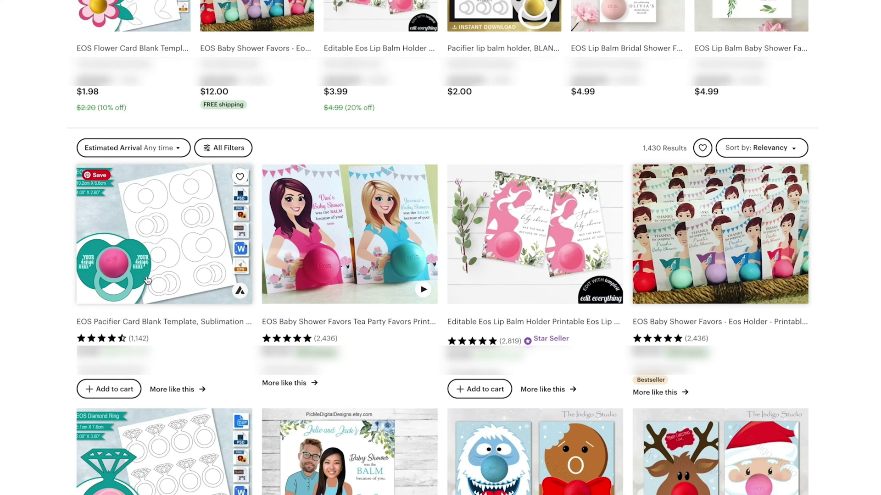
{"action": "scroll", "coordinate": [147, 281], "scroll_direction": "up", "scroll_amount": 4}
{"action": "scroll", "coordinate": [147, 281], "scroll_direction": "down", "scroll_amount": 3}
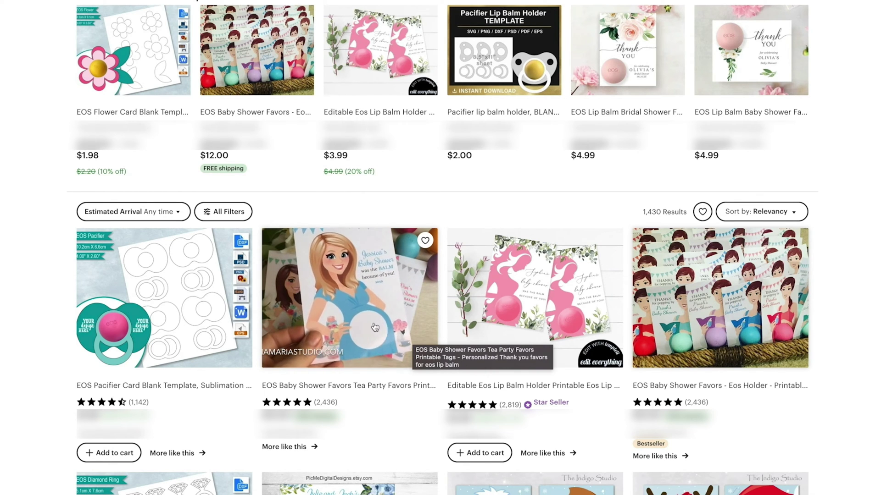
{"action": "scroll", "coordinate": [377, 326], "scroll_direction": "down", "scroll_amount": 3}
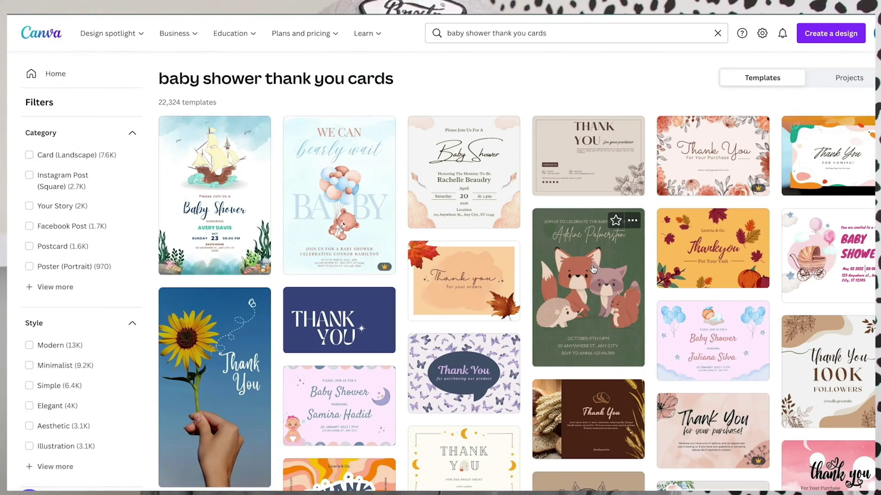
{"action": "left_click", "coordinate": [488, 28]}
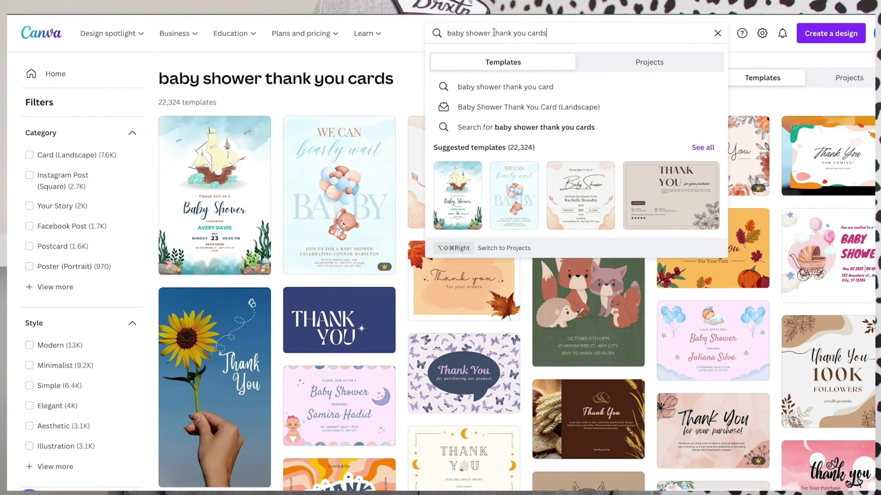
{"action": "left_click", "coordinate": [400, 39]}
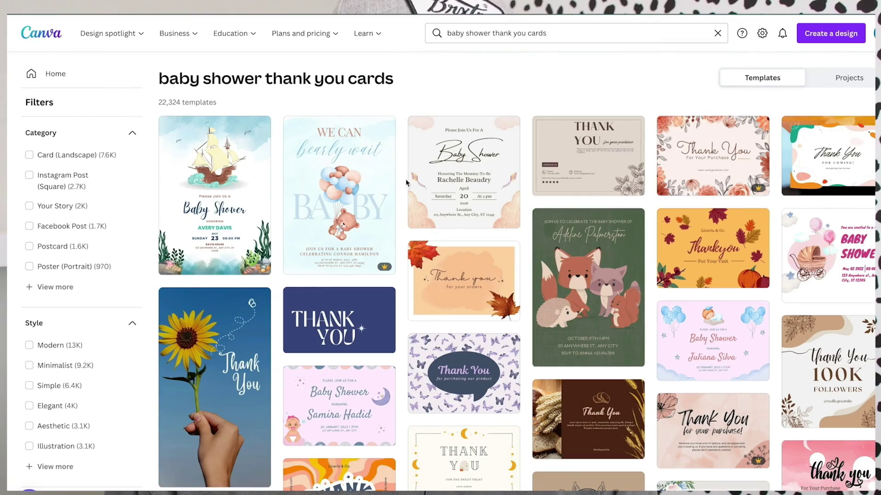
{"action": "scroll", "coordinate": [407, 190], "scroll_direction": "down", "scroll_amount": 12}
{"action": "scroll", "coordinate": [407, 189], "scroll_direction": "down", "scroll_amount": 5}
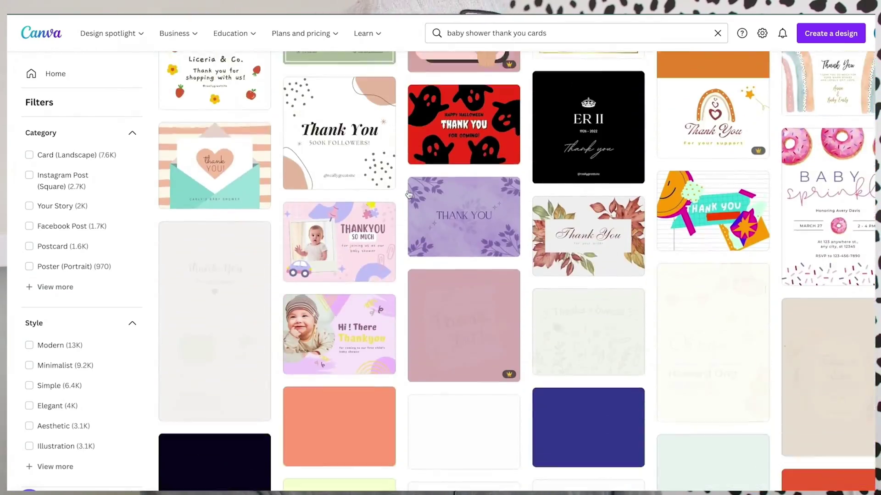
{"action": "scroll", "coordinate": [407, 190], "scroll_direction": "up", "scroll_amount": 9}
{"action": "scroll", "coordinate": [408, 194], "scroll_direction": "up", "scroll_amount": 8}
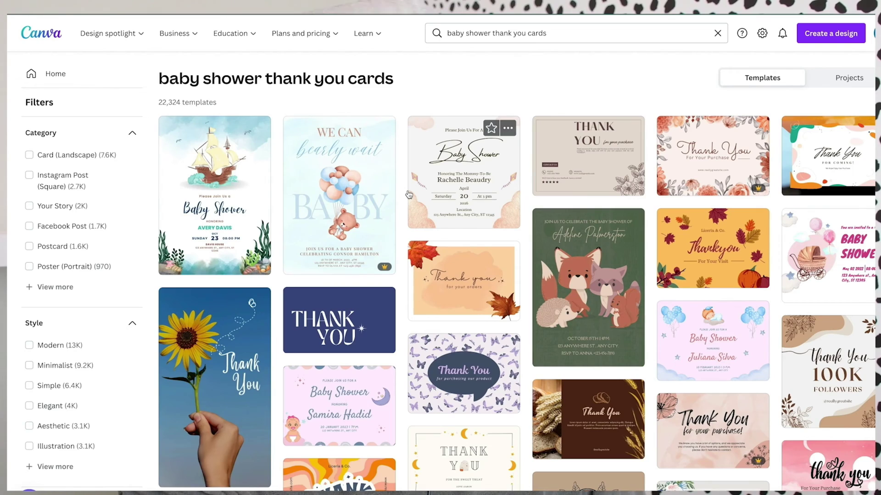
{"action": "scroll", "coordinate": [409, 194], "scroll_direction": "down", "scroll_amount": 3}
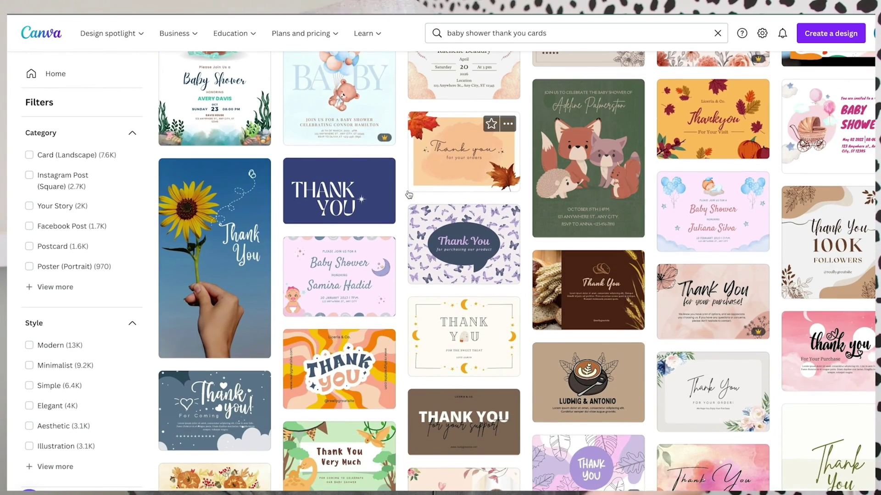
{"action": "scroll", "coordinate": [408, 195], "scroll_direction": "down", "scroll_amount": 6}
{"action": "scroll", "coordinate": [408, 195], "scroll_direction": "up", "scroll_amount": 7}
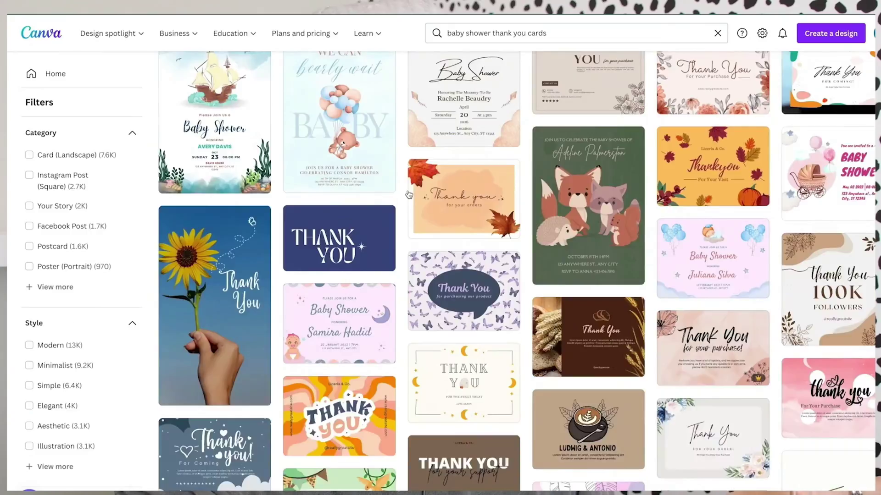
{"action": "scroll", "coordinate": [408, 195], "scroll_direction": "up", "scroll_amount": 2}
{"action": "scroll", "coordinate": [408, 193], "scroll_direction": "down", "scroll_amount": 1}
{"action": "scroll", "coordinate": [408, 195], "scroll_direction": "down", "scroll_amount": 2}
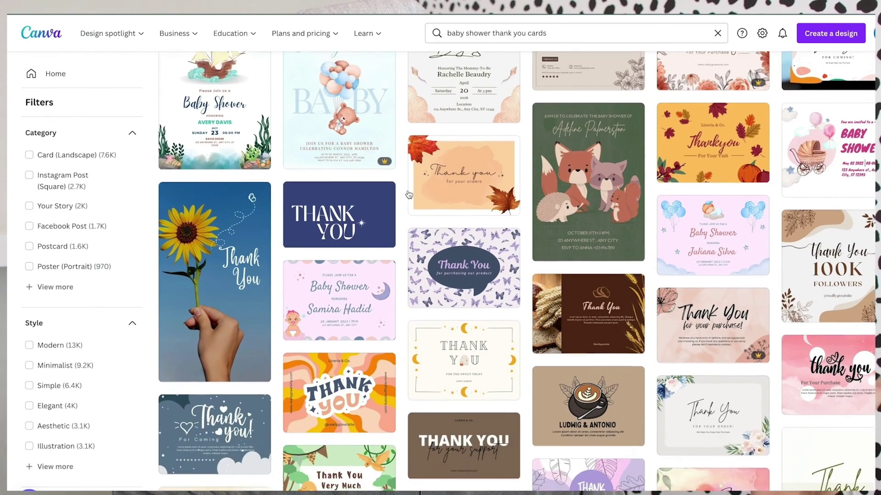
- Open the lilac Baby Shower template and dismiss the card offer pop-up with 'Activate Later'
{"action": "left_click", "coordinate": [340, 274]}
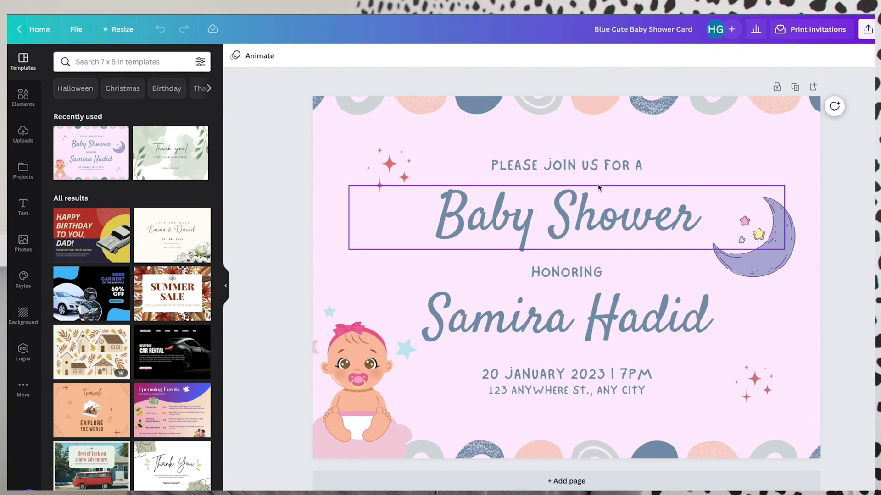
{"action": "left_click", "coordinate": [832, 176]}
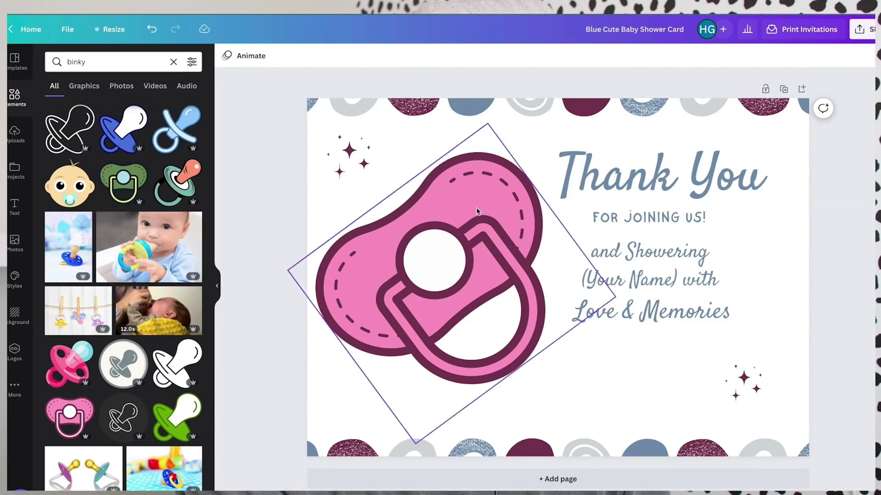
- Fine-tune the pink pacifier's position and check the sparkle graphic's colours, leaving them unchanged
{"action": "left_click", "coordinate": [478, 211]}
{"action": "mouse_move", "coordinate": [400, 241]}
{"action": "left_mouse_down"}
{"action": "mouse_move", "coordinate": [400, 255]}
{"action": "mouse_move", "coordinate": [401, 239]}
{"action": "left_mouse_up"}
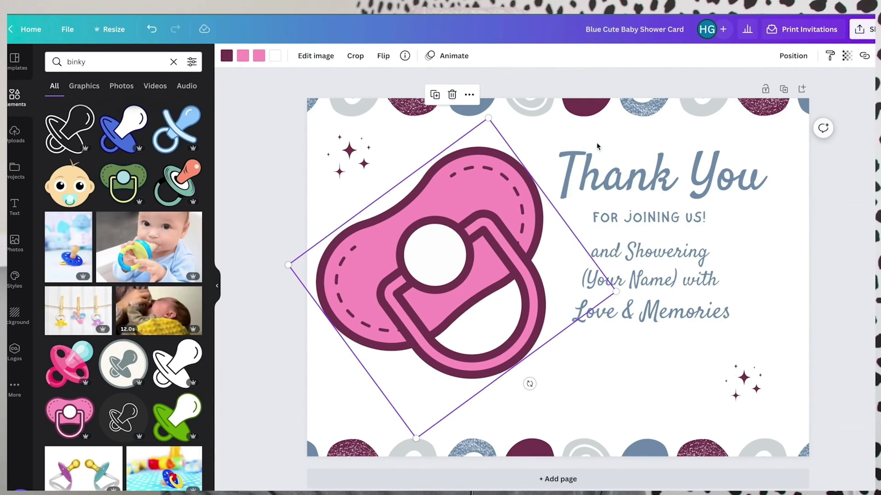
{"action": "left_click", "coordinate": [608, 164]}
{"action": "left_click", "coordinate": [350, 142]}
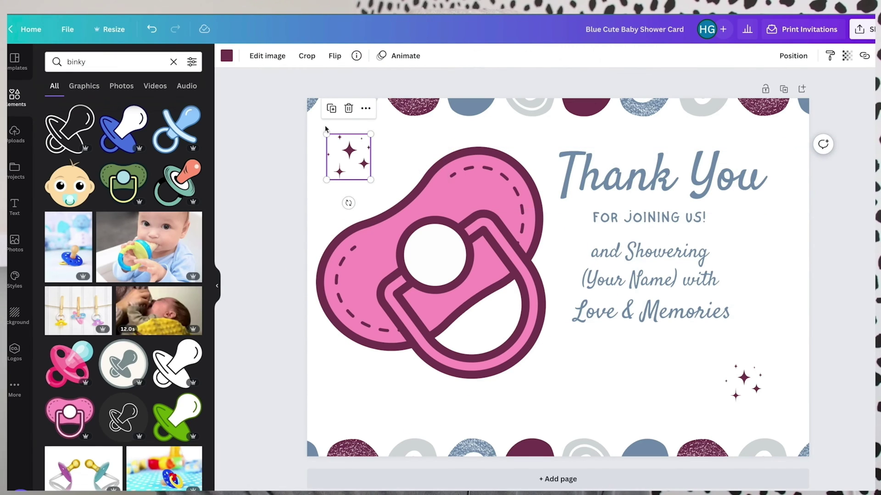
{"action": "left_click", "coordinate": [227, 56]}
{"action": "left_click", "coordinate": [227, 56]}
- Review the uploads and binky element results, then add a blank Page 2 below the card
{"action": "left_click", "coordinate": [15, 134]}
{"action": "left_click", "coordinate": [15, 97]}
{"action": "scroll", "coordinate": [121, 280], "scroll_direction": "down", "scroll_amount": 10}
{"action": "scroll", "coordinate": [121, 280], "scroll_direction": "down", "scroll_amount": 1}
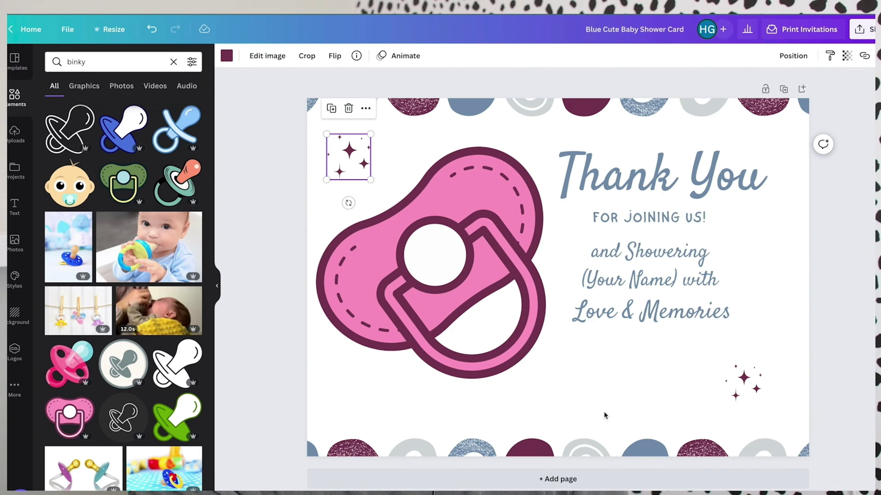
{"action": "left_click", "coordinate": [591, 479]}
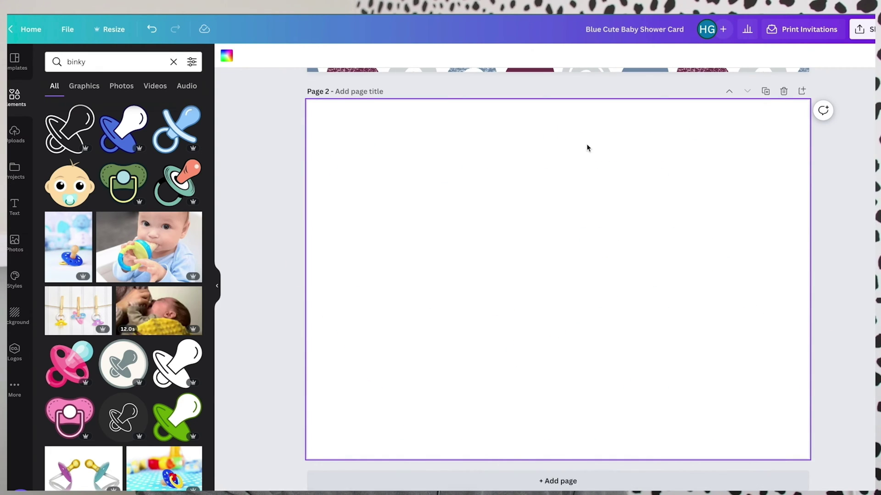
{"action": "scroll", "coordinate": [587, 147], "scroll_direction": "up", "scroll_amount": 8}
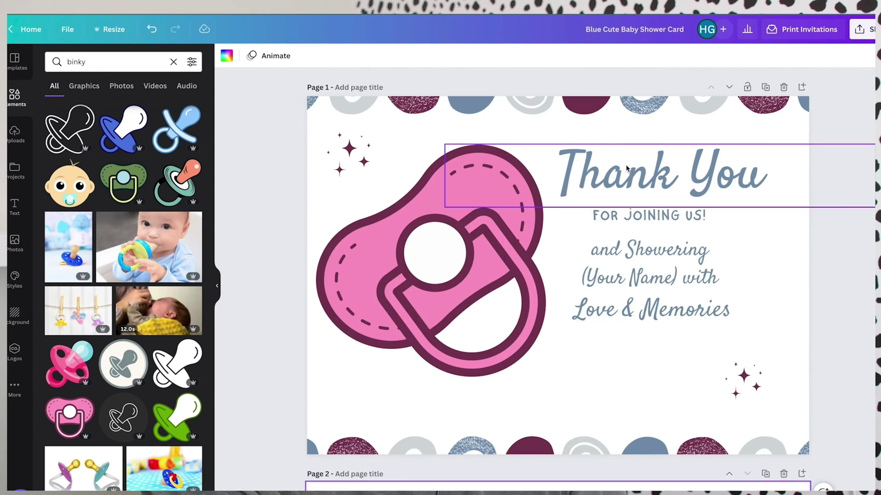
{"action": "left_click", "coordinate": [649, 275]}
{"action": "left_click", "coordinate": [838, 104]}
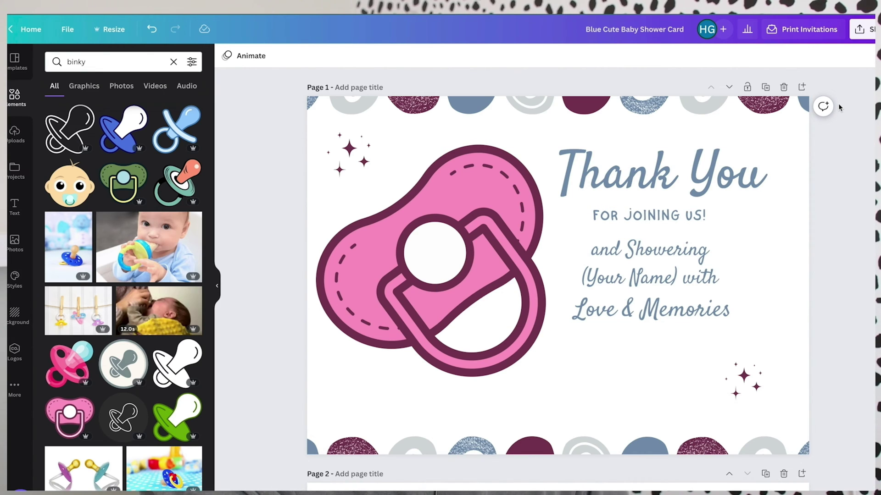
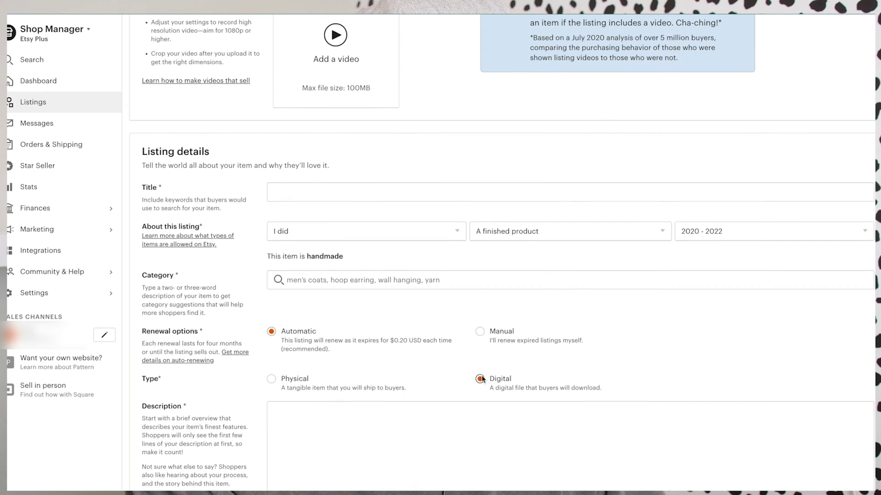
- Scroll the Etsy listing form down to its Digital files section
{"action": "scroll", "coordinate": [482, 378], "scroll_direction": "down", "scroll_amount": 3}
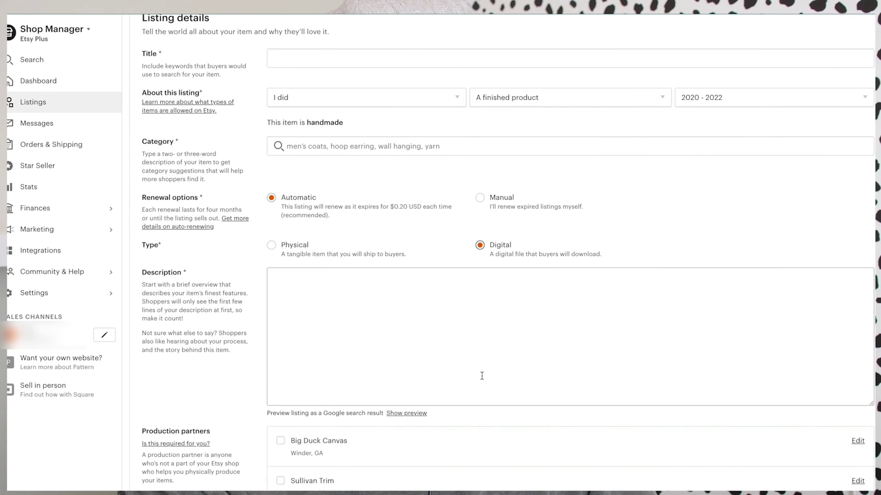
{"action": "scroll", "coordinate": [481, 375], "scroll_direction": "down", "scroll_amount": 7}
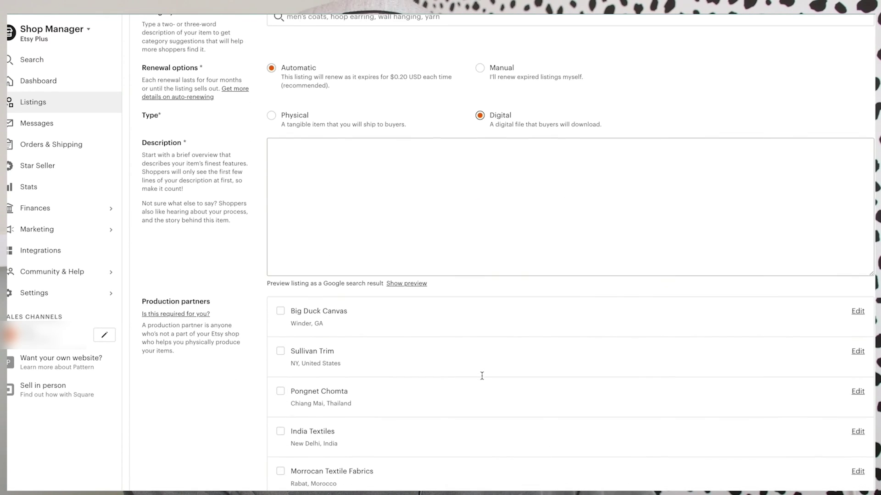
{"action": "scroll", "coordinate": [482, 379], "scroll_direction": "down", "scroll_amount": 15}
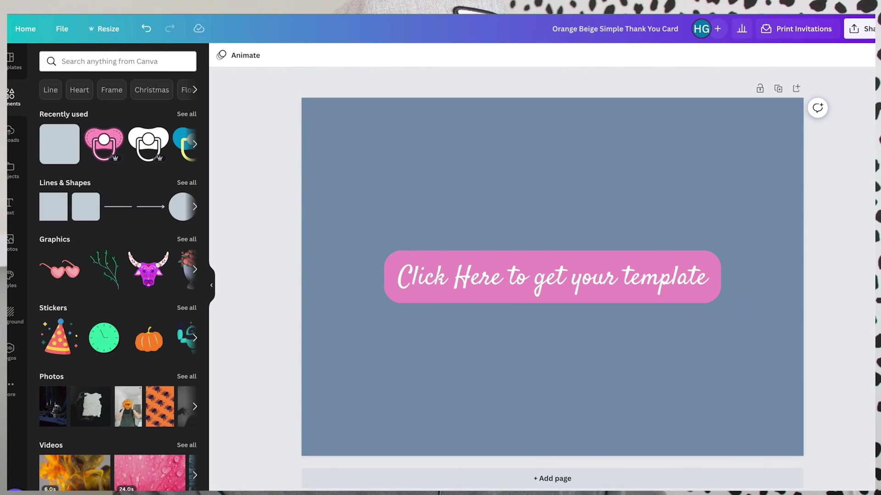
- Add a blank second page to the button design
{"action": "left_click", "coordinate": [536, 477]}
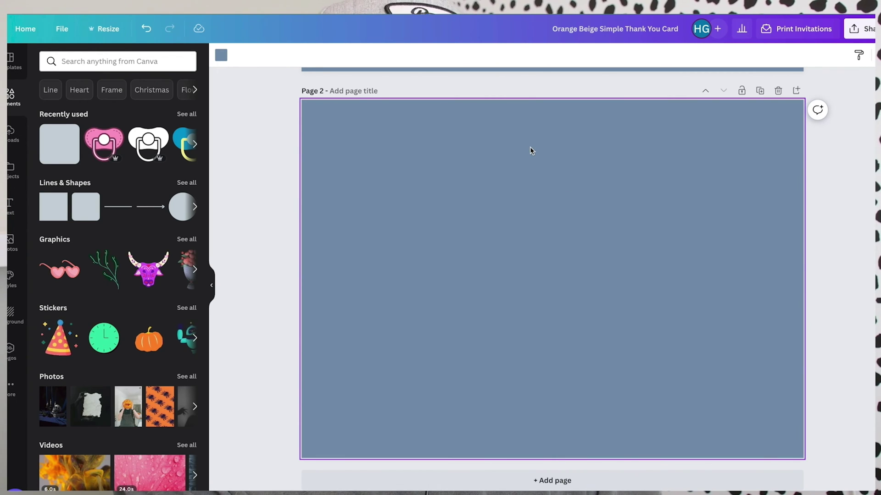
{"action": "scroll", "coordinate": [530, 150], "scroll_direction": "up", "scroll_amount": 7}
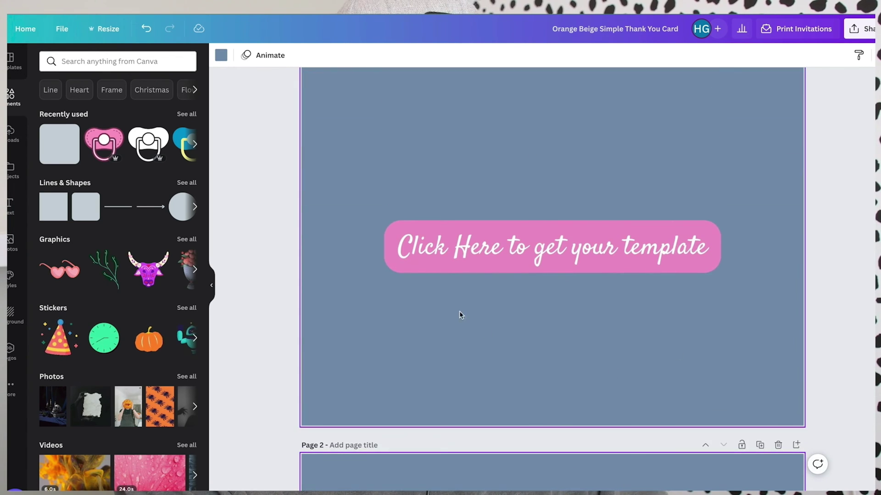
{"action": "scroll", "coordinate": [612, 185], "scroll_direction": "up", "scroll_amount": 1}
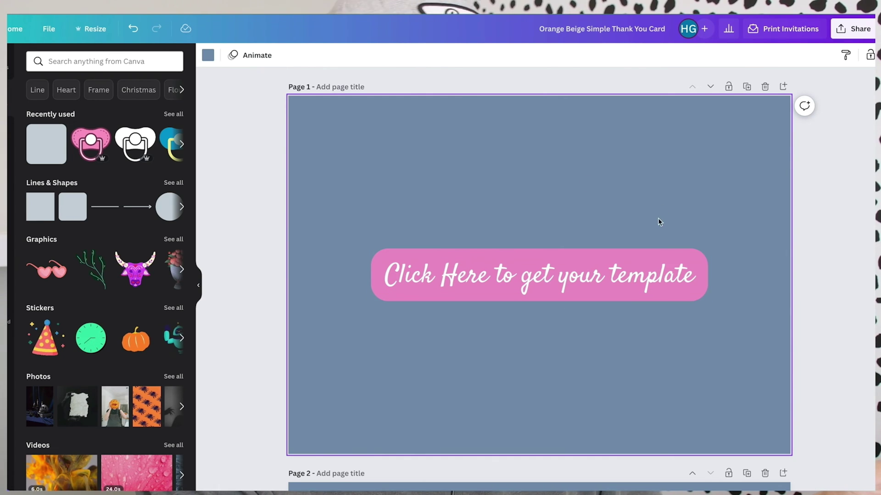
- Open the link setting for the 'Click Here to get your template' button
{"action": "left_click", "coordinate": [660, 253]}
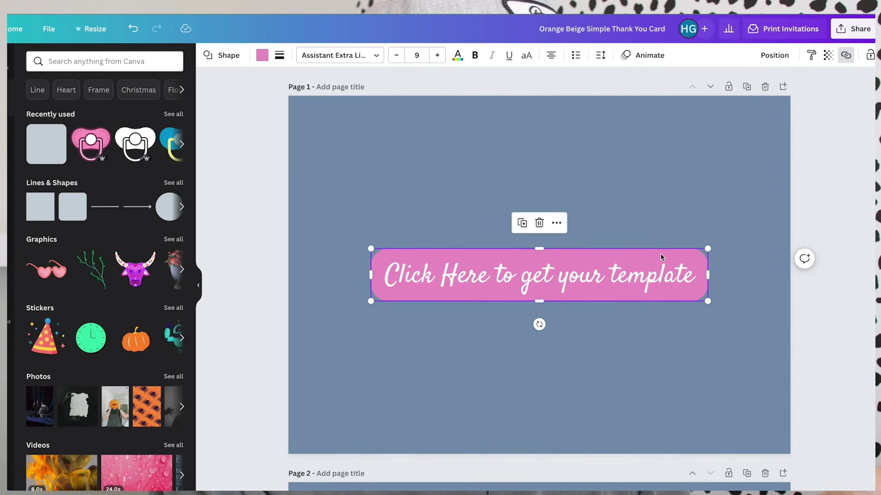
{"action": "left_click", "coordinate": [557, 223]}
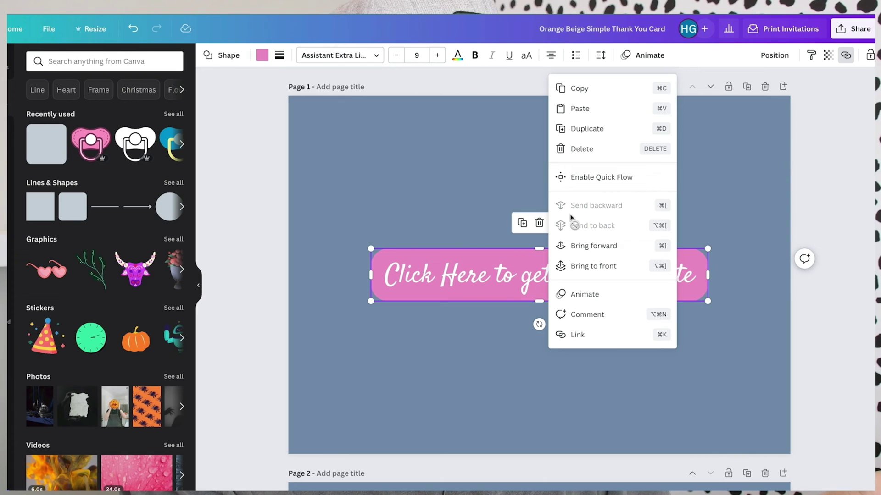
{"action": "left_click", "coordinate": [581, 336]}
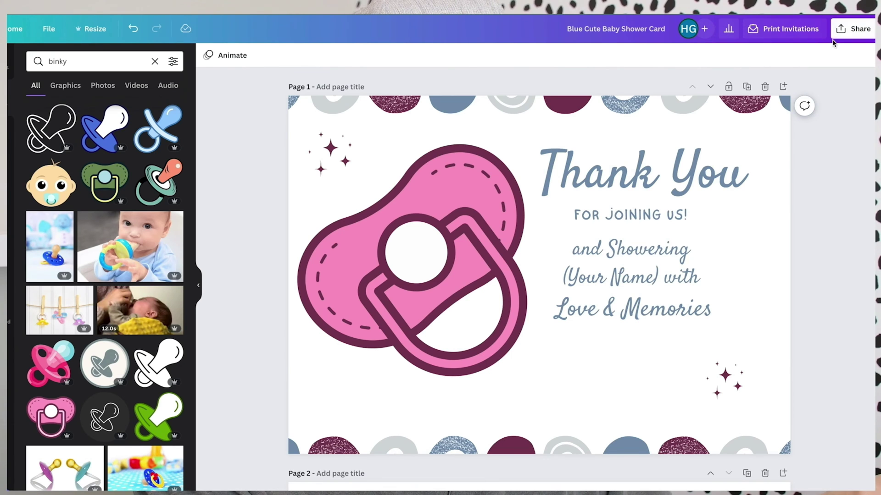
- Copy the Blue Cute Baby Shower Card's template link from its Share menu
{"action": "left_click", "coordinate": [853, 31]}
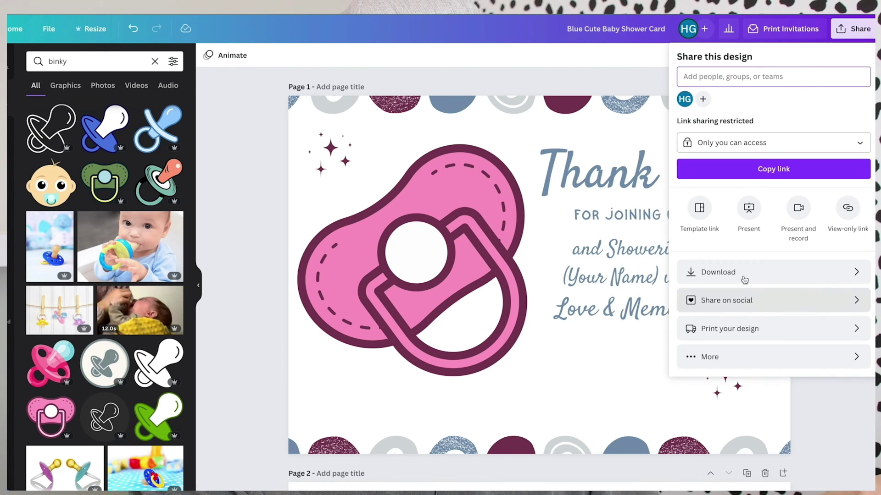
{"action": "left_click", "coordinate": [700, 208]}
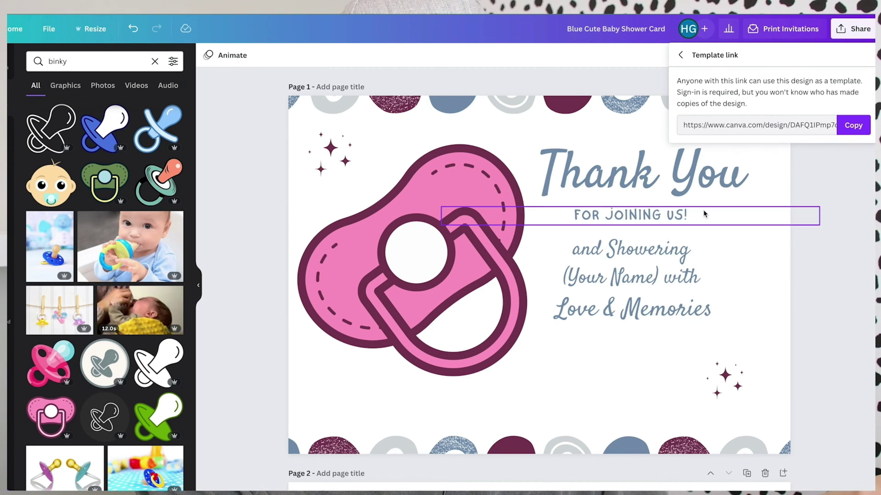
{"action": "left_click", "coordinate": [849, 123]}
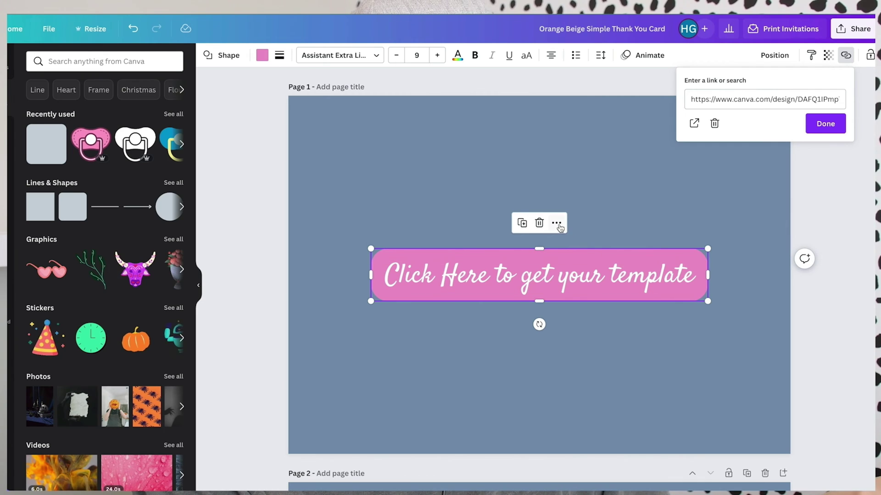
- Replace the button's link URL with the copied template link and confirm it
{"action": "left_click", "coordinate": [557, 223]}
{"action": "left_click", "coordinate": [577, 335]}
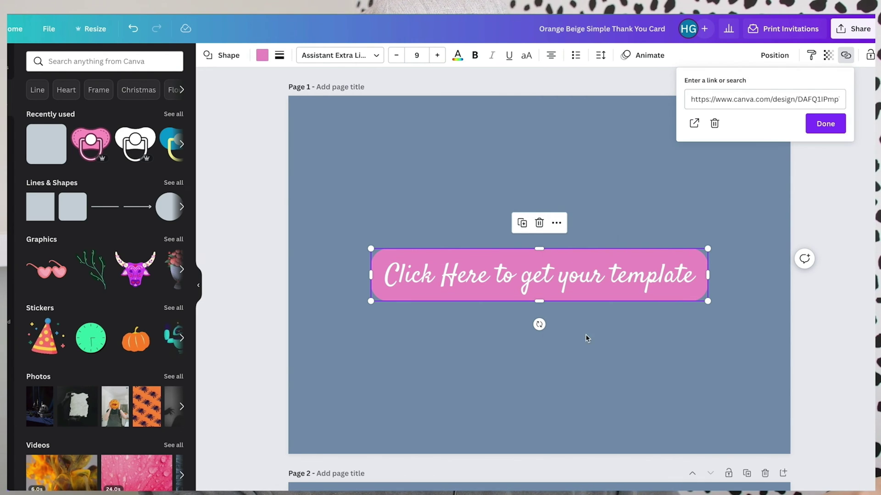
{"action": "double_click", "coordinate": [810, 99]}
{"action": "key", "text": "ctrl+a"}
{"action": "key", "text": "ctrl+v"}
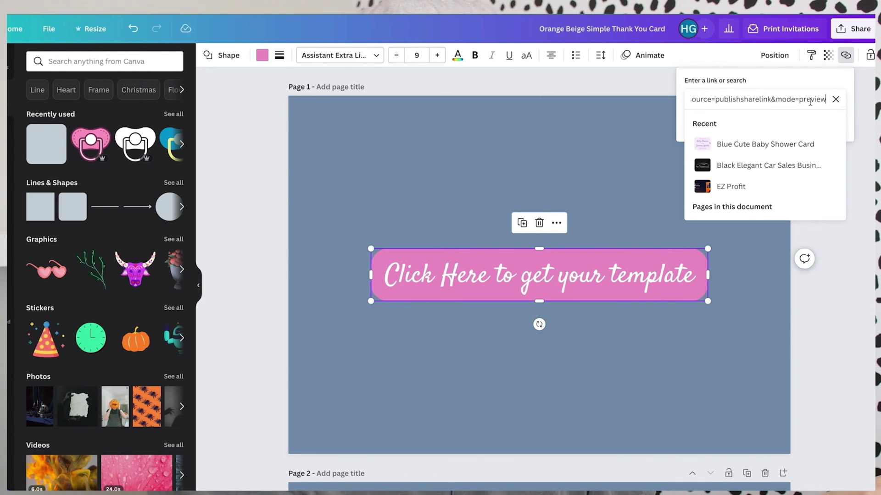
{"action": "left_click", "coordinate": [831, 123]}
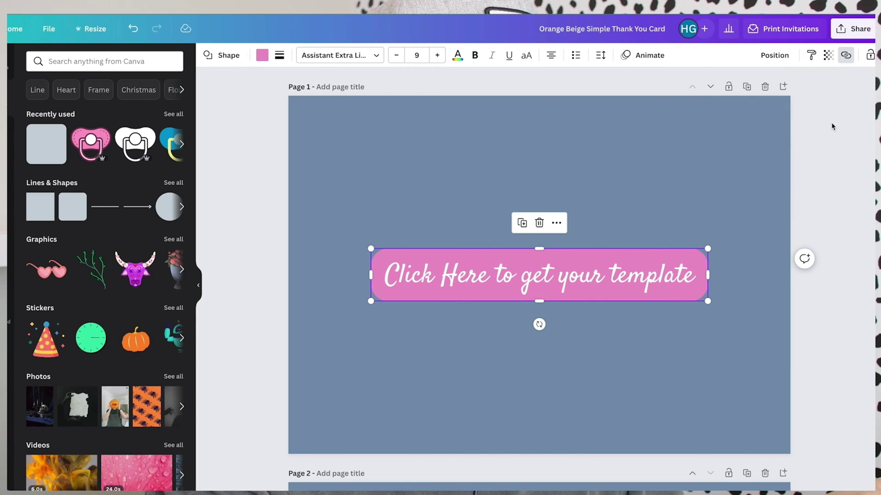
- Download page 1 of the button design as a PDF Standard file instead of PDF Print
{"action": "left_click", "coordinate": [833, 153]}
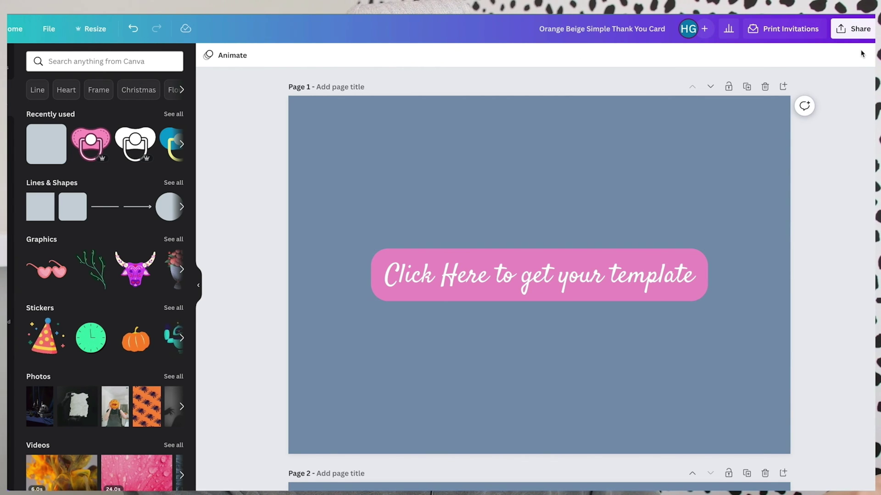
{"action": "left_click", "coordinate": [854, 29]}
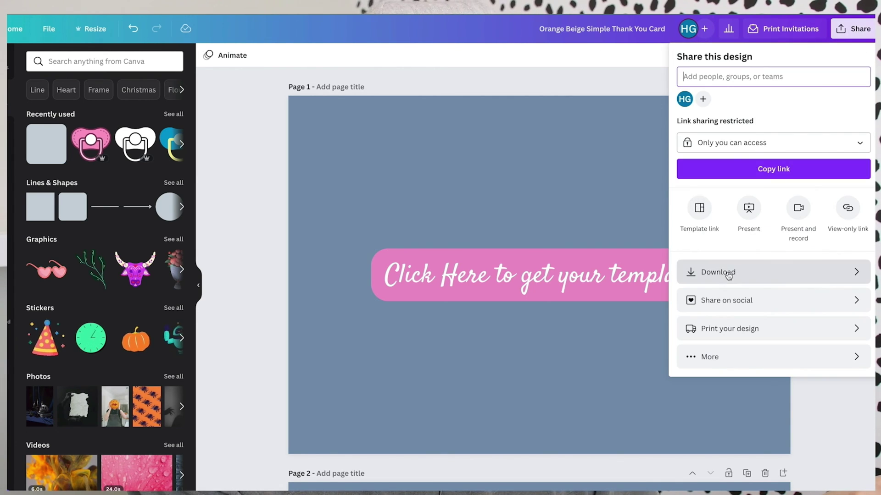
{"action": "left_click", "coordinate": [828, 280]}
{"action": "left_click", "coordinate": [807, 107]}
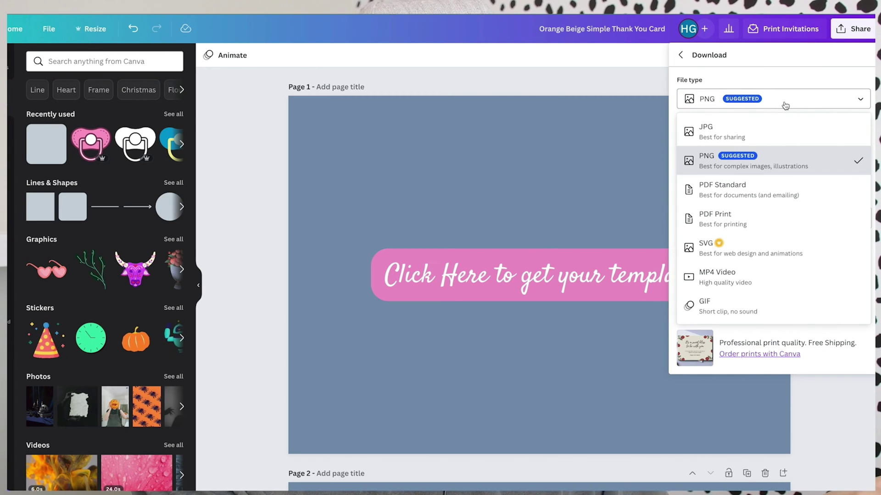
{"action": "left_click", "coordinate": [776, 218]}
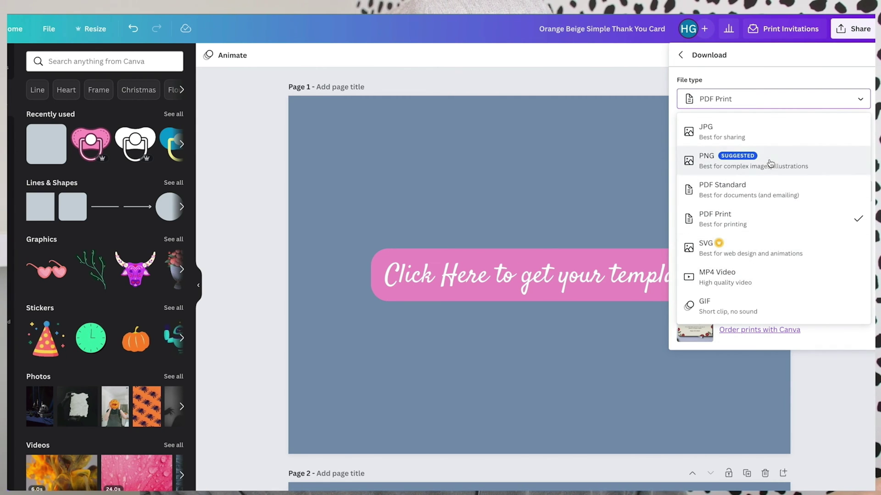
{"action": "left_click", "coordinate": [773, 190]}
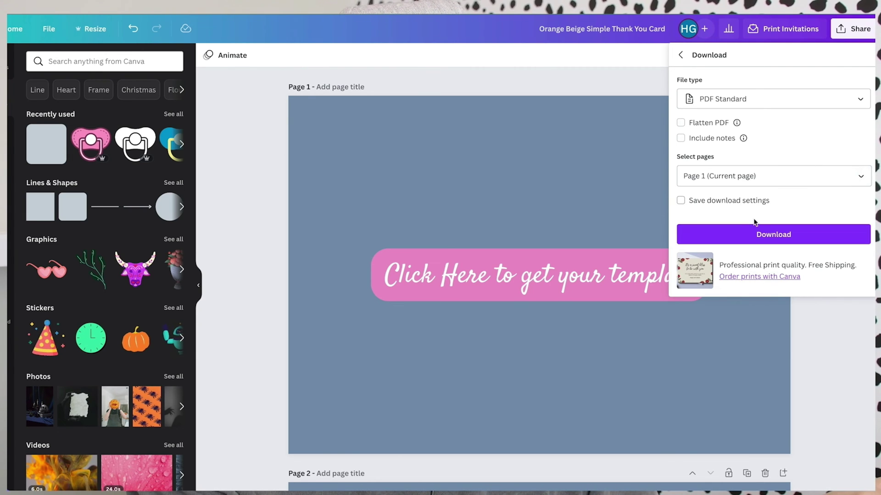
{"action": "left_click", "coordinate": [758, 235]}
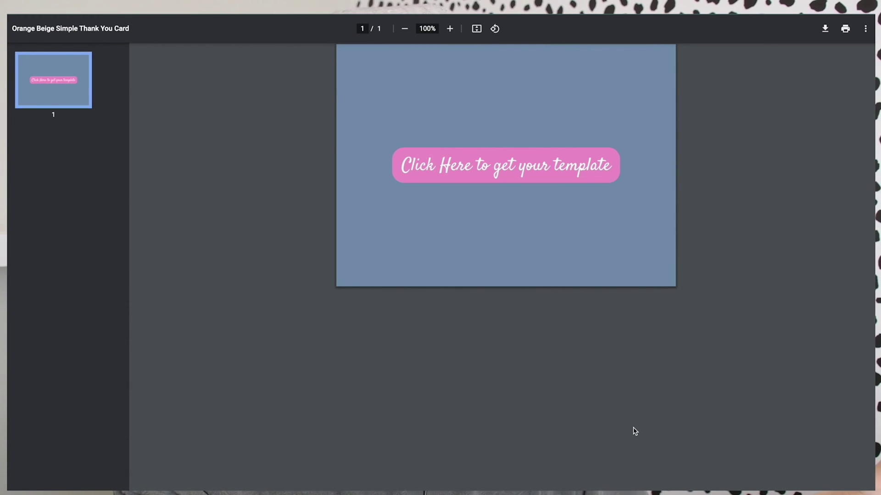
- Test the PDF's 'Click Here to get your template' link, opening Canva's shared-template page
{"action": "left_click", "coordinate": [541, 157]}
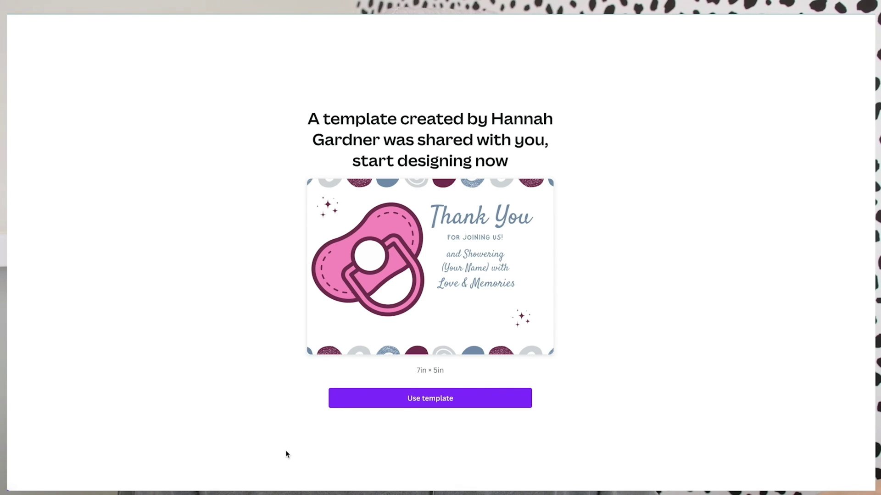
- Make an editable copy of the template and replace '(Your Name)' with a full name
{"action": "left_click", "coordinate": [454, 401]}
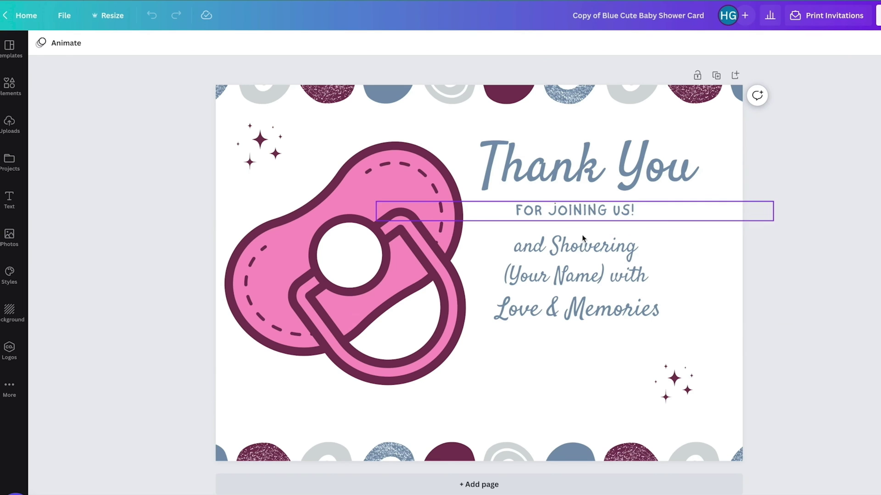
{"action": "left_click", "coordinate": [587, 275]}
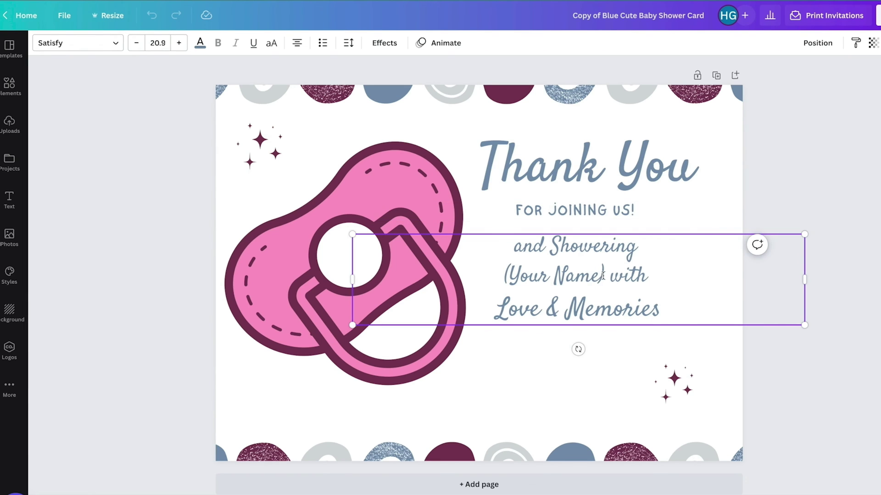
{"action": "left_click_drag", "start_coordinate": [604, 275], "coordinate": [506, 276]}
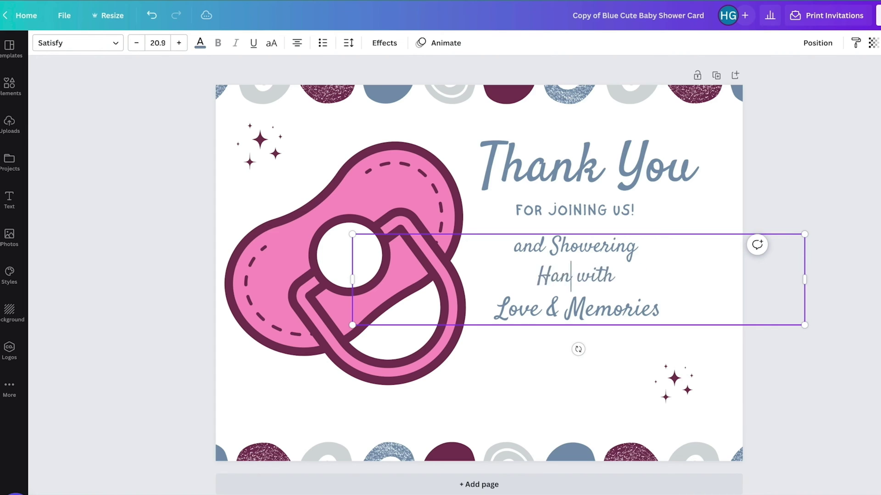
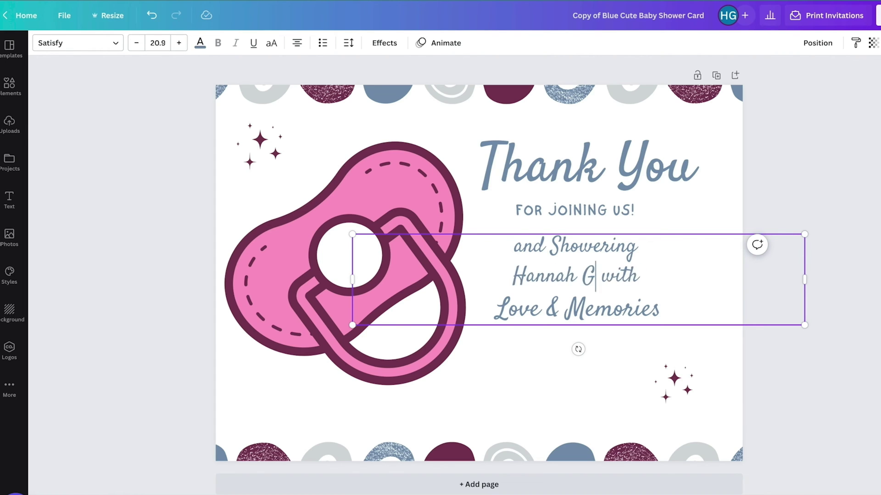
{"action": "left_click", "coordinate": [775, 126]}
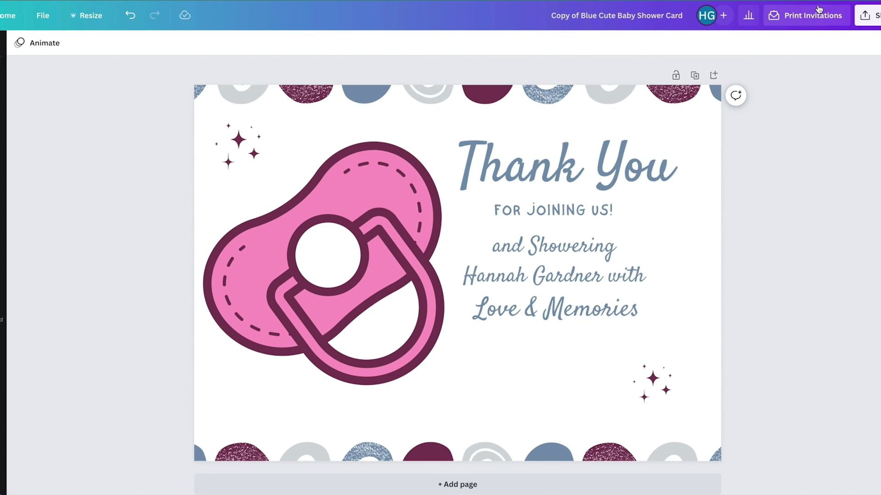
- Review the Print Invitations options and the Share menu, then close them
{"action": "left_click", "coordinate": [815, 20]}
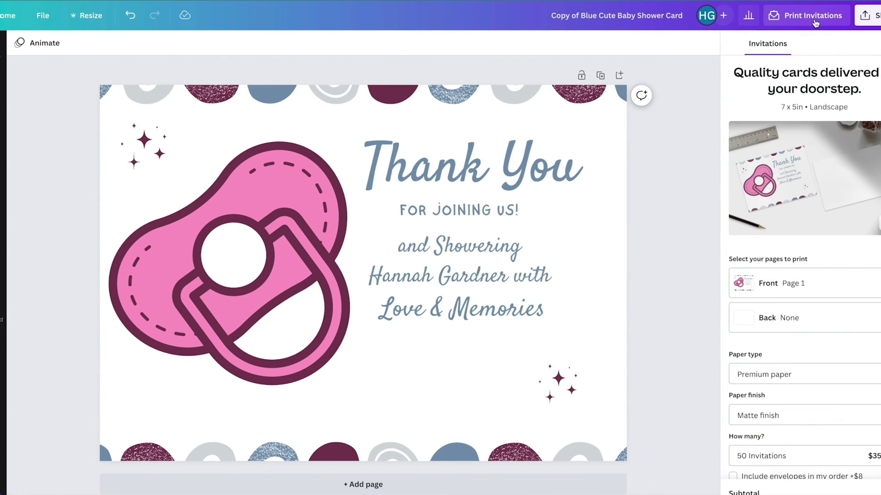
{"action": "scroll", "coordinate": [857, 289], "scroll_direction": "down", "scroll_amount": 2}
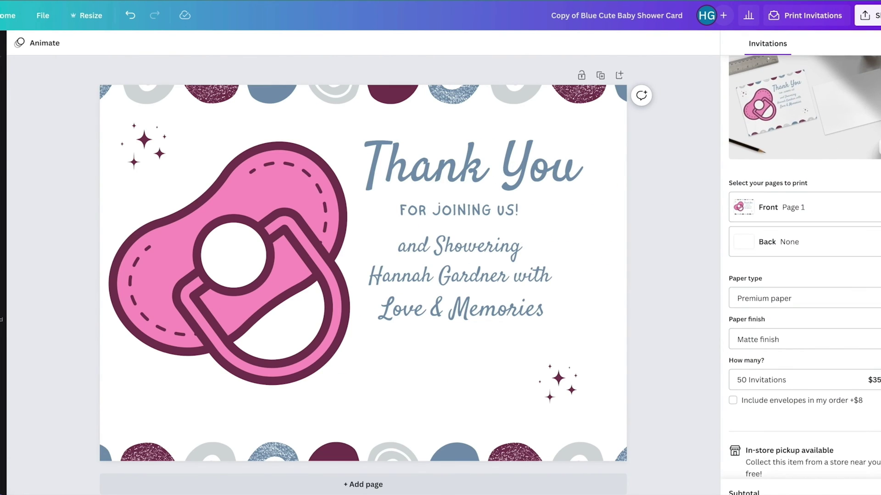
{"action": "scroll", "coordinate": [782, 357], "scroll_direction": "down", "scroll_amount": 2}
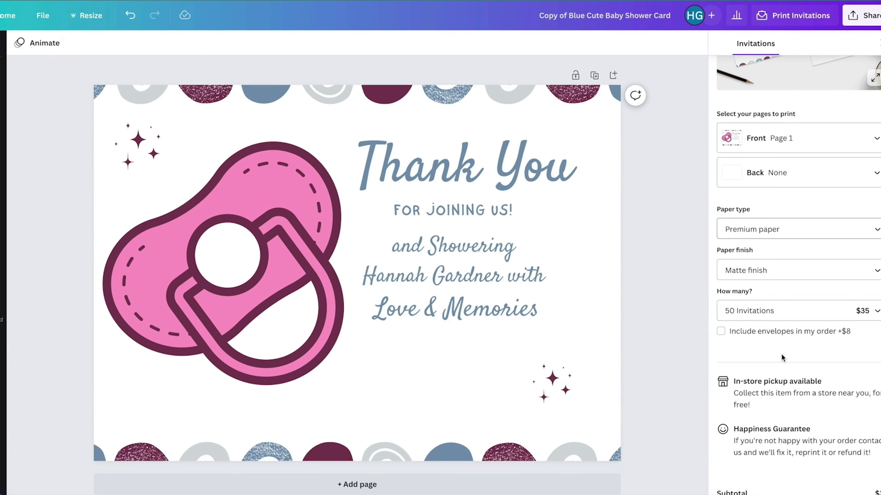
{"action": "scroll", "coordinate": [780, 357], "scroll_direction": "up", "scroll_amount": 4}
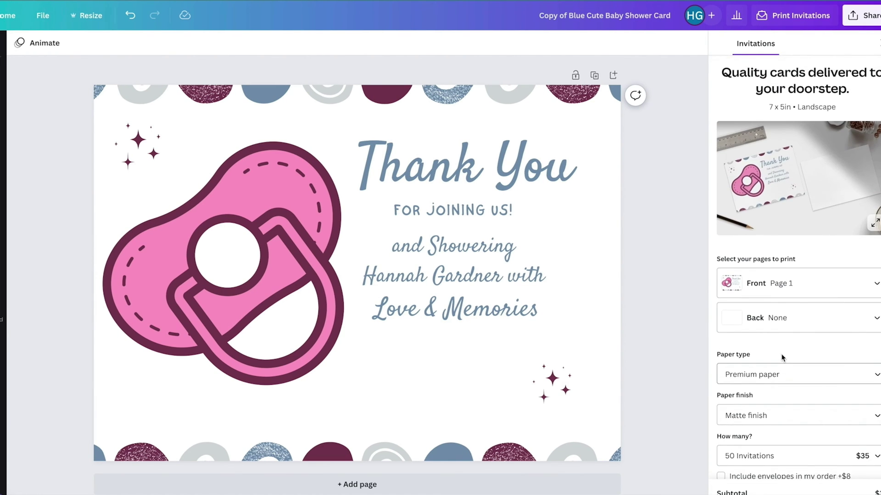
{"action": "scroll", "coordinate": [781, 358], "scroll_direction": "down", "scroll_amount": 4}
{"action": "left_click", "coordinate": [869, 18]}
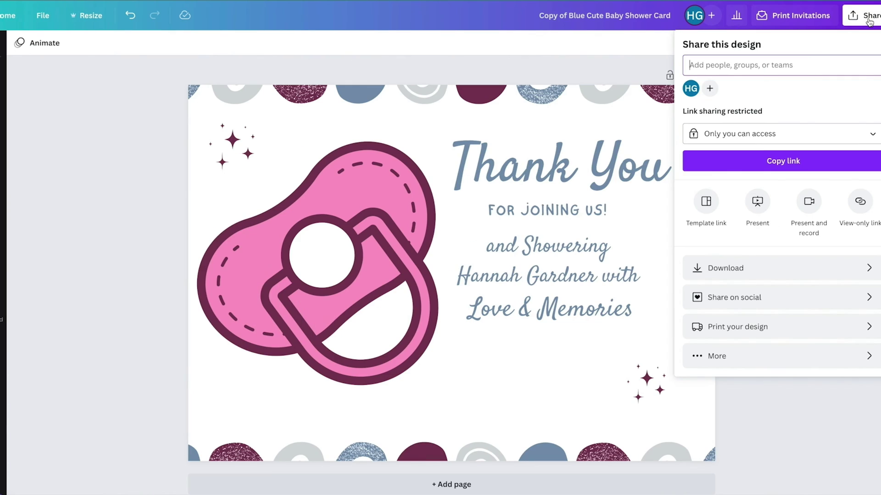
{"action": "left_click", "coordinate": [836, 410]}
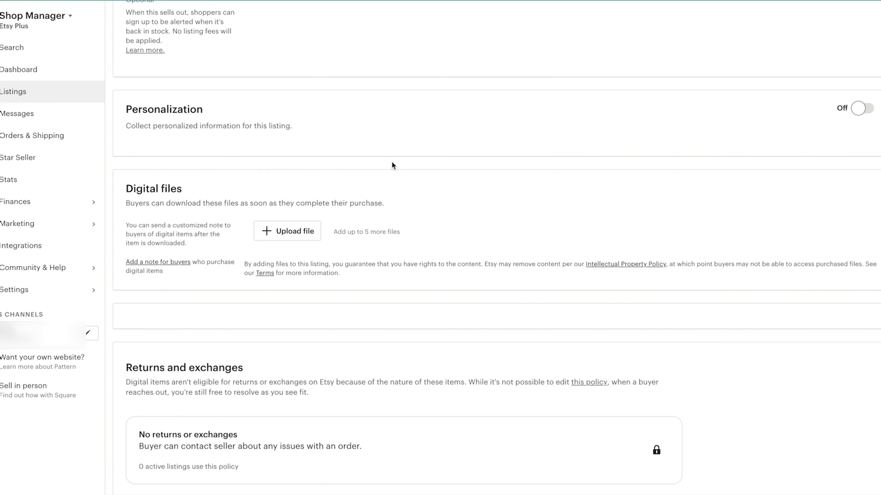
{"action": "scroll", "coordinate": [392, 166], "scroll_direction": "up", "scroll_amount": 1}
{"action": "scroll", "coordinate": [336, 211], "scroll_direction": "up", "scroll_amount": 20}
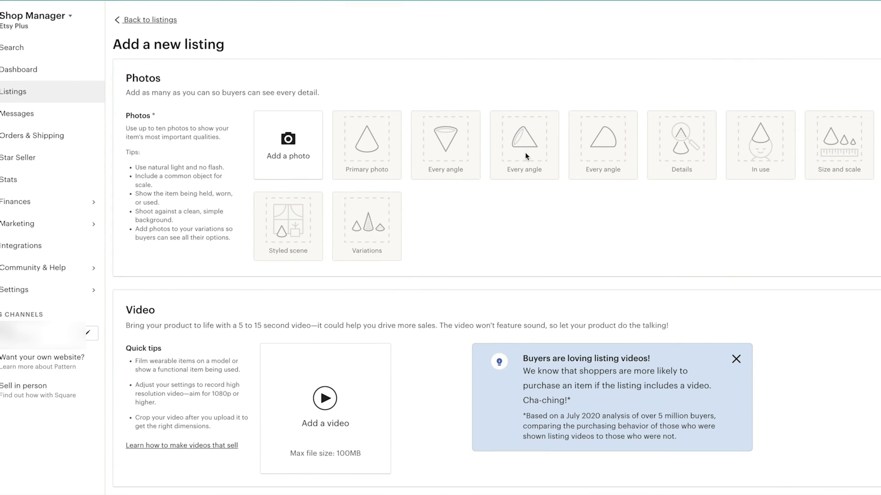
{"action": "scroll", "coordinate": [306, 287], "scroll_direction": "down", "scroll_amount": 3}
{"action": "scroll", "coordinate": [384, 373], "scroll_direction": "down", "scroll_amount": 10}
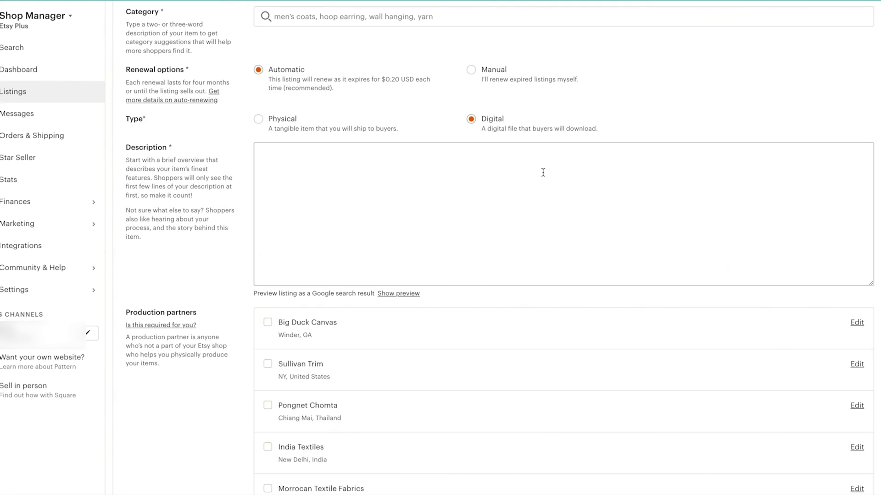
{"action": "scroll", "coordinate": [507, 219], "scroll_direction": "down", "scroll_amount": 10}
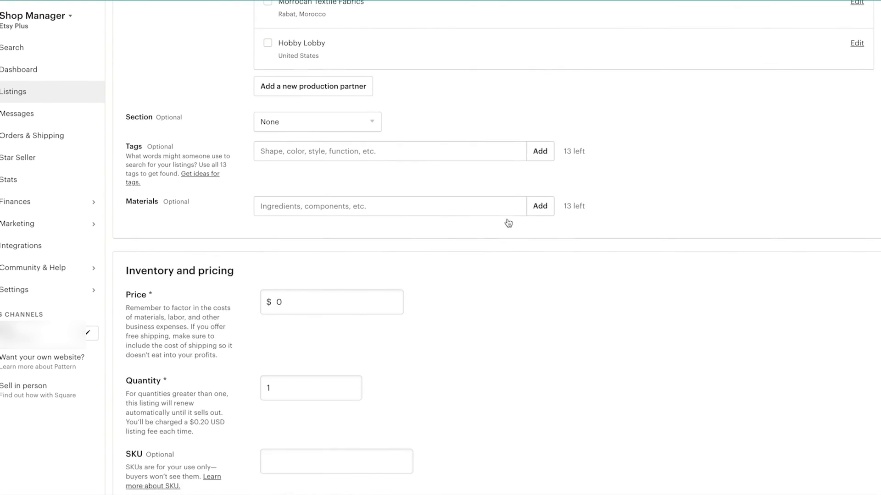
{"action": "scroll", "coordinate": [507, 222], "scroll_direction": "up", "scroll_amount": 20}
{"action": "scroll", "coordinate": [507, 220], "scroll_direction": "up", "scroll_amount": 5}
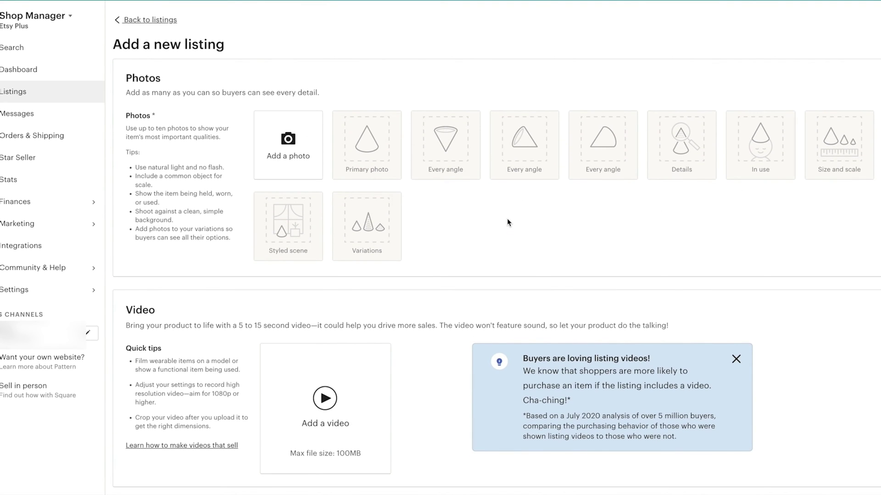